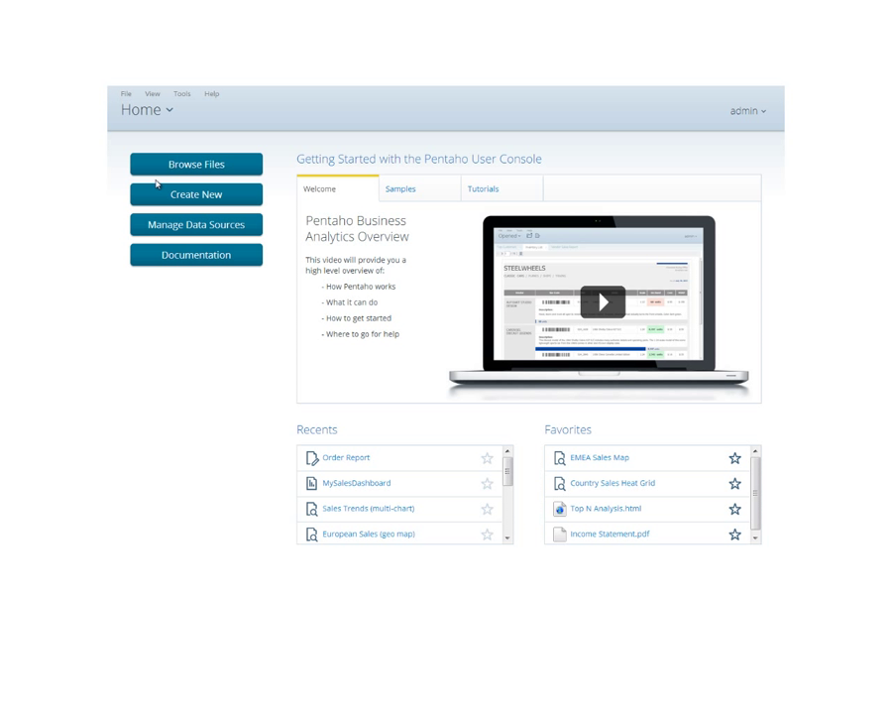
# Create a new data source named MySalesSource with CSV File as its source type
pyautogui.click(127, 95)
pyautogui.moveTo(136, 110)
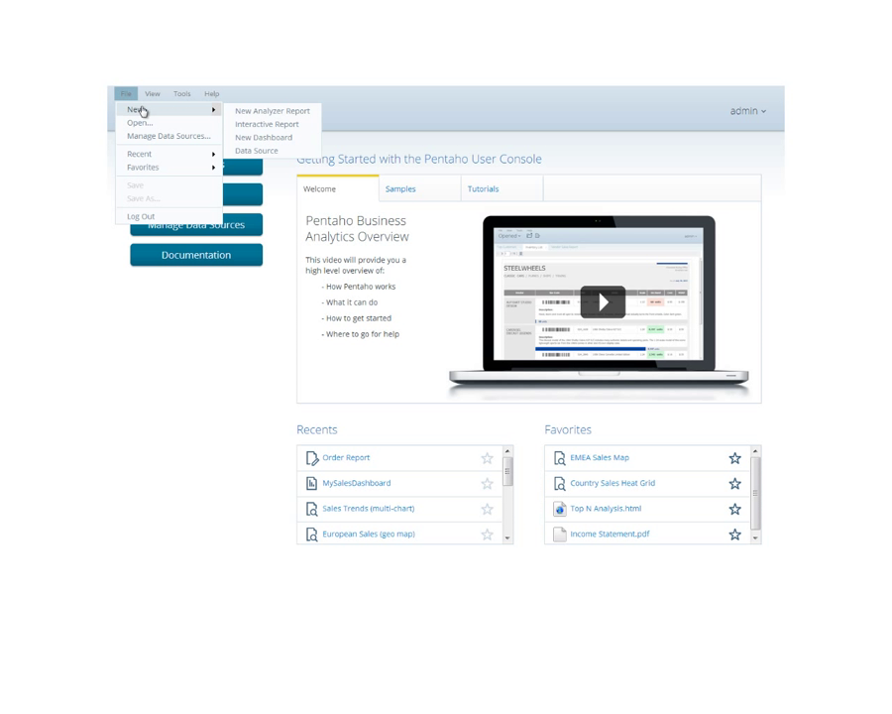
pyautogui.click(263, 154)
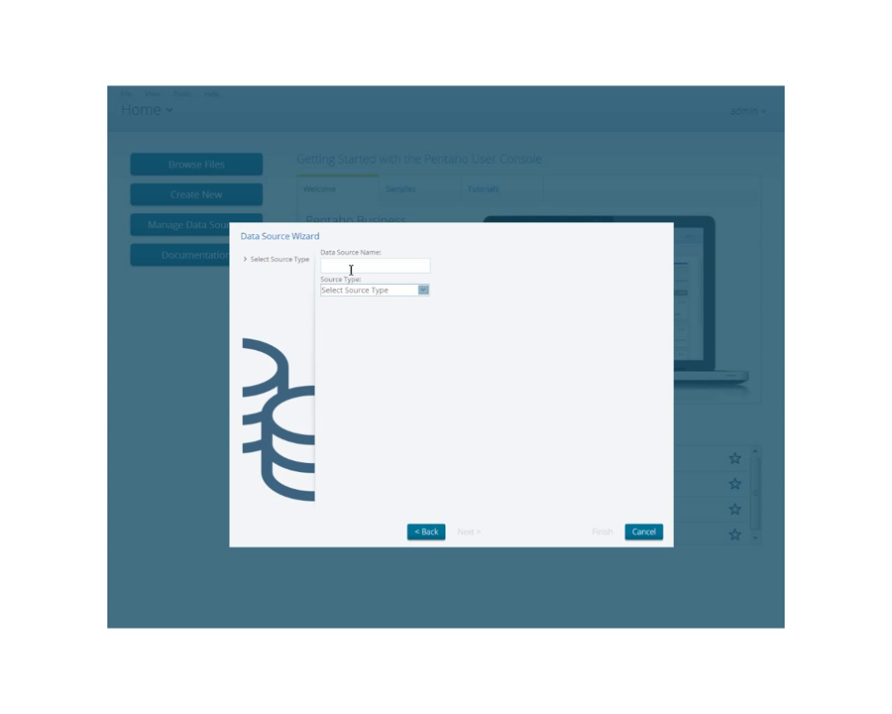
pyautogui.write('M')
pyautogui.write('ySalesS')
pyautogui.write('ource')
pyautogui.click(382, 291)
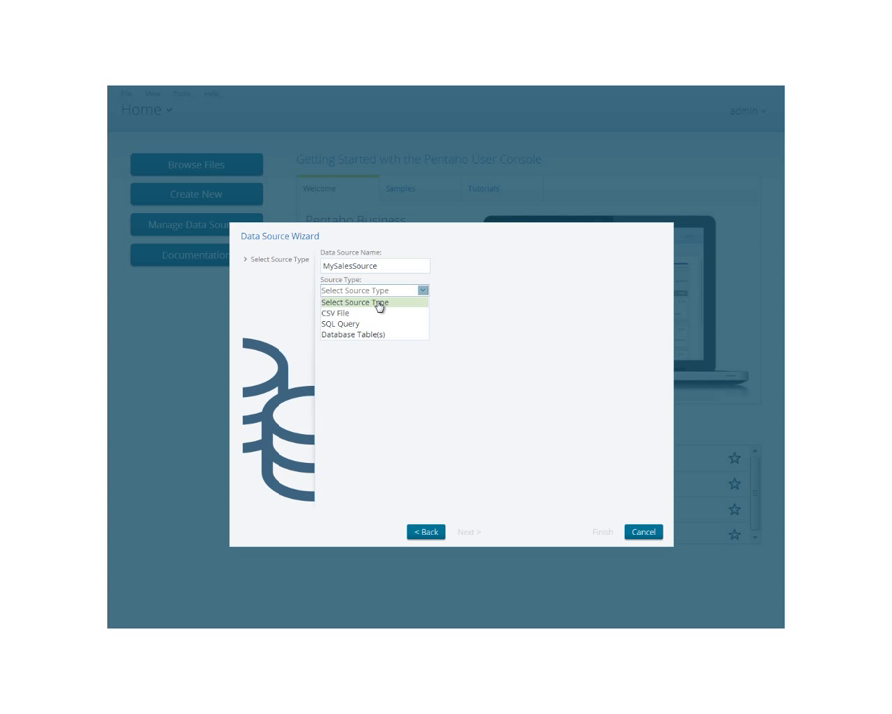
pyautogui.click(363, 317)
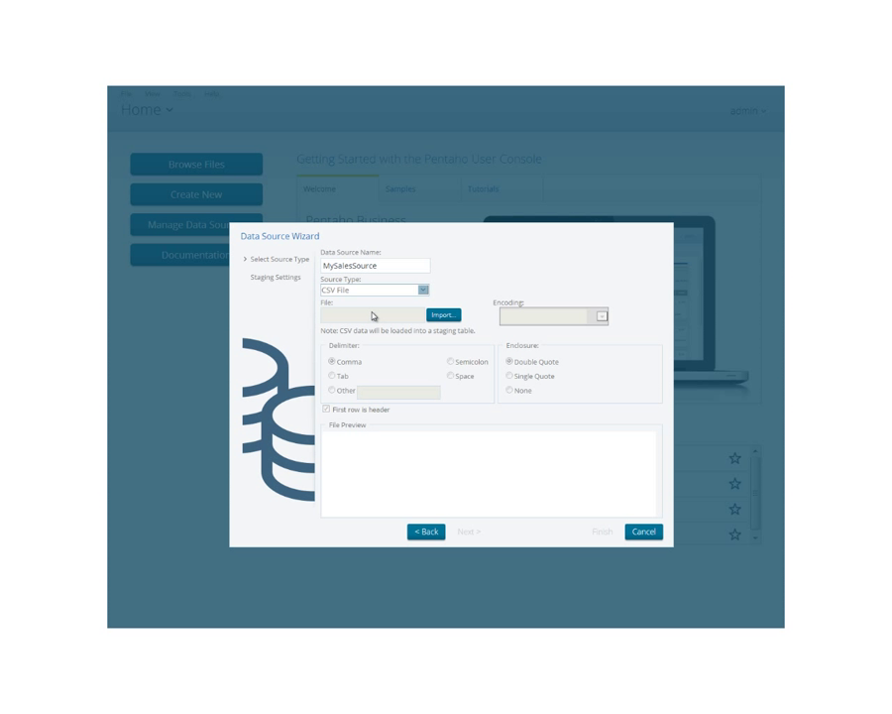
# Open the Import File dialog and browse the computer for the CSV file
pyautogui.click(443, 317)
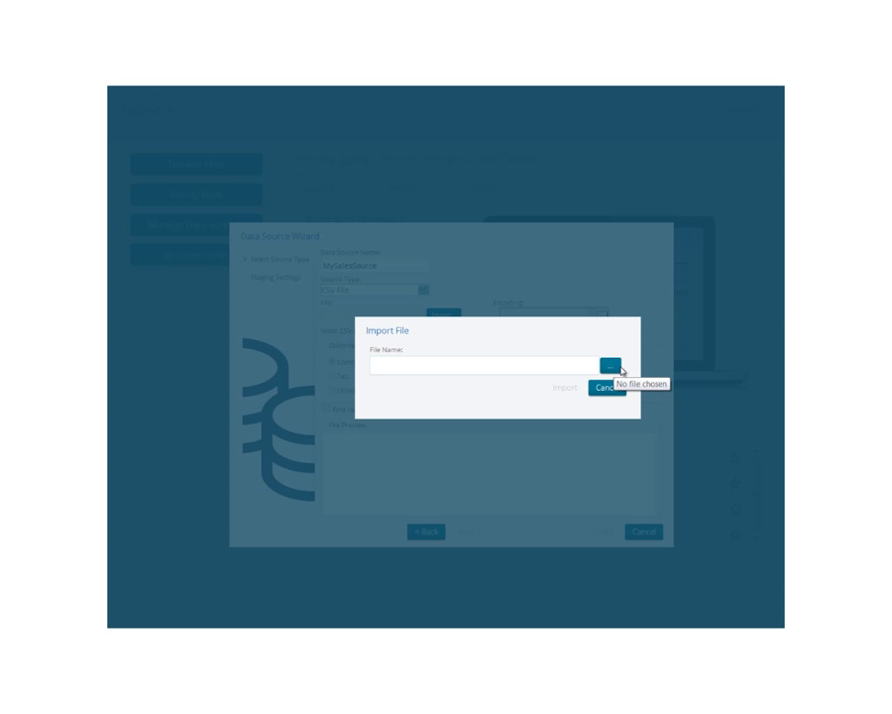
pyautogui.click(620, 369)
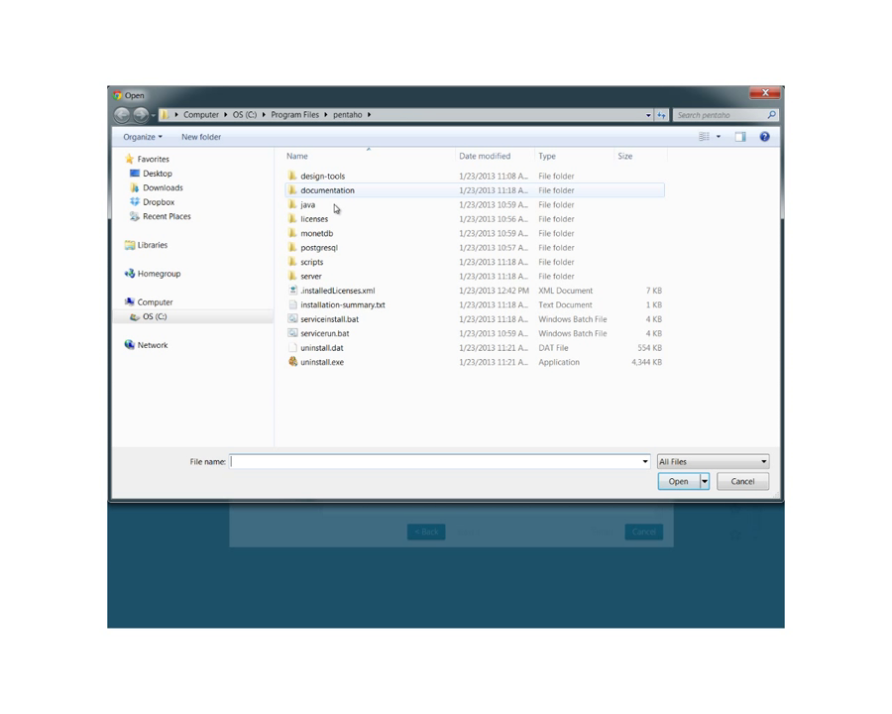
# Navigate to server > hsql-sample-database > csv and select sales_data_sample.csv
pyautogui.doubleClick(312, 278)
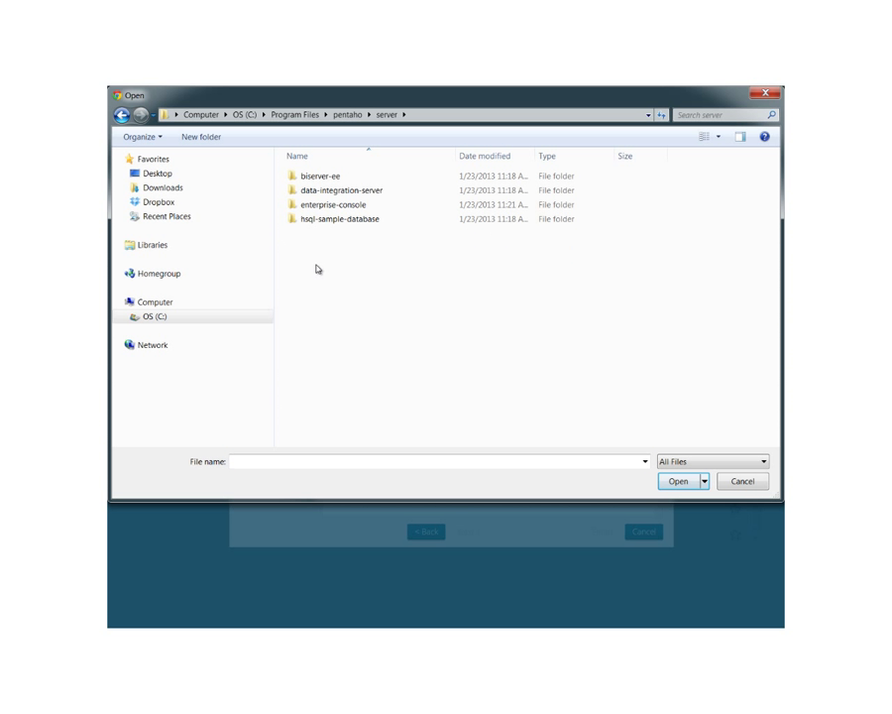
pyautogui.click(329, 220)
pyautogui.doubleClick(328, 220)
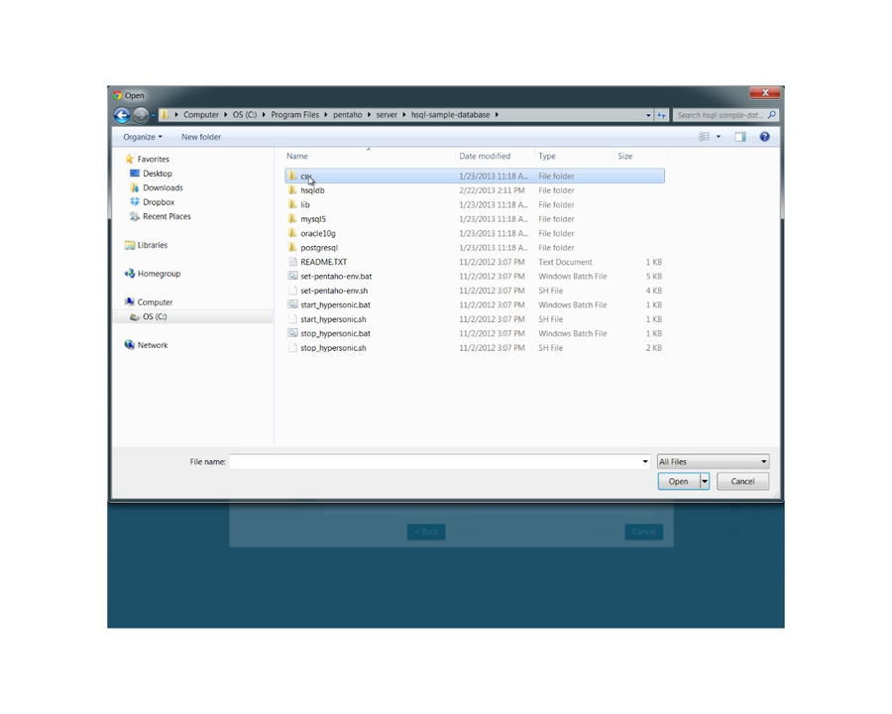
pyautogui.doubleClick(309, 177)
pyautogui.click(309, 179)
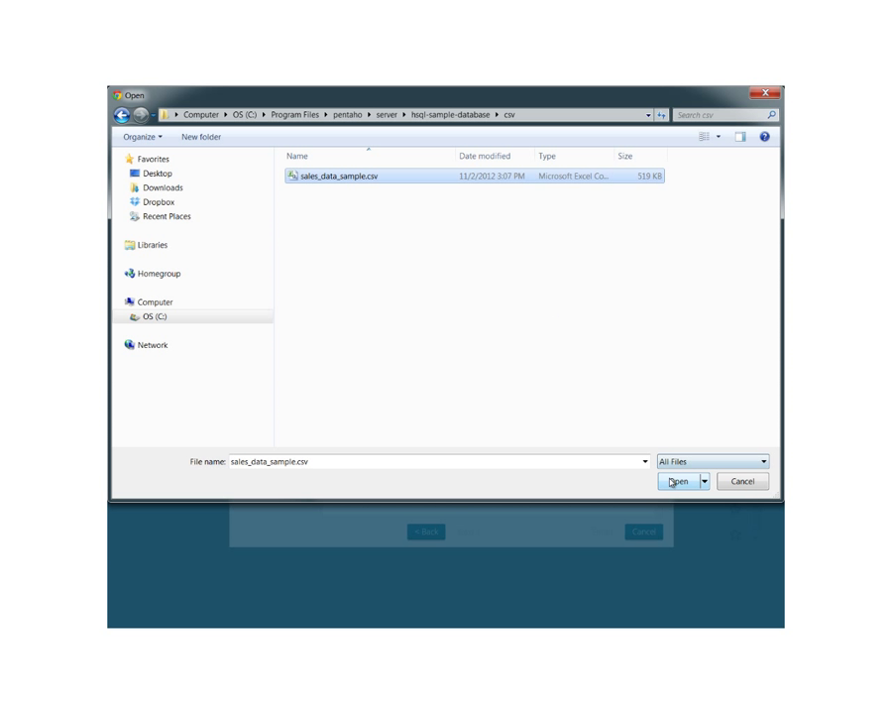
# Import sales_data_sample.csv into the wizard to preview its sales order columns
pyautogui.doubleClick(415, 180)
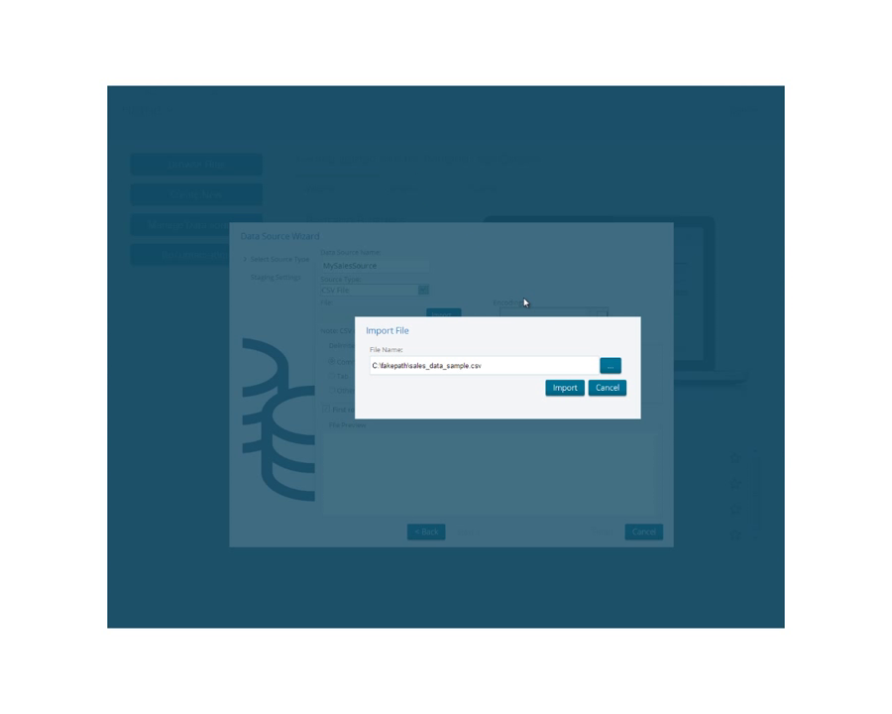
pyautogui.click(570, 390)
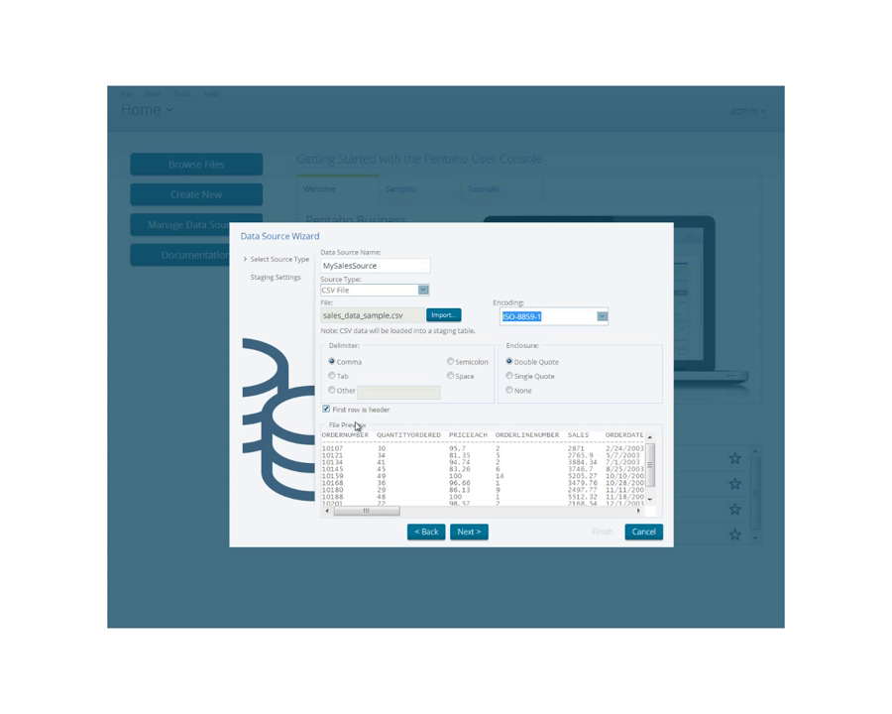
# Advance to Staging Settings and finish creating MySalesSource
pyautogui.click(466, 536)
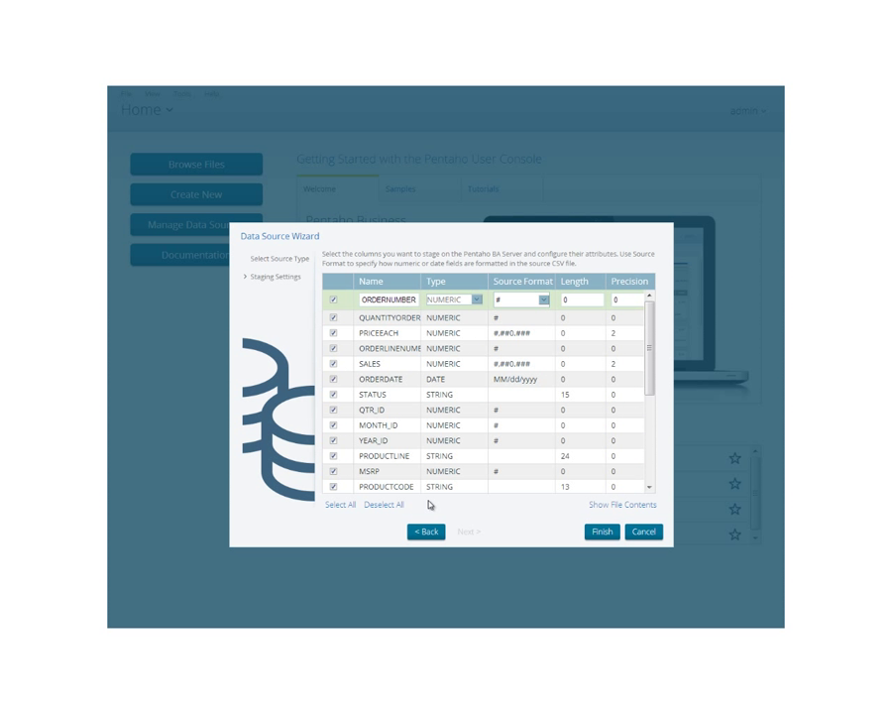
pyautogui.click(603, 532)
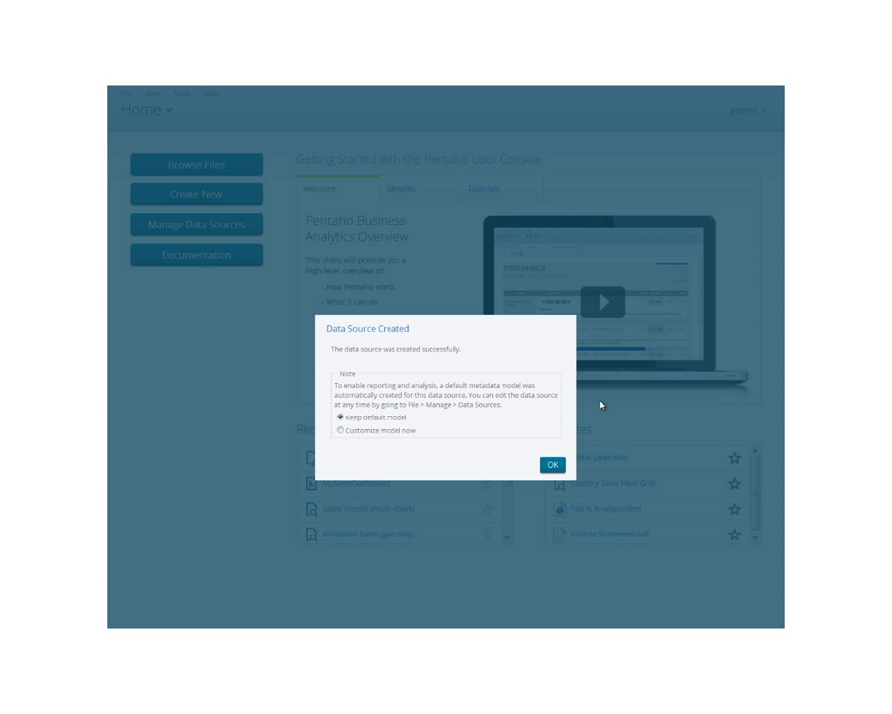
# Confirm Keep default model and dismiss the Data Source Created dialog
pyautogui.click(554, 464)
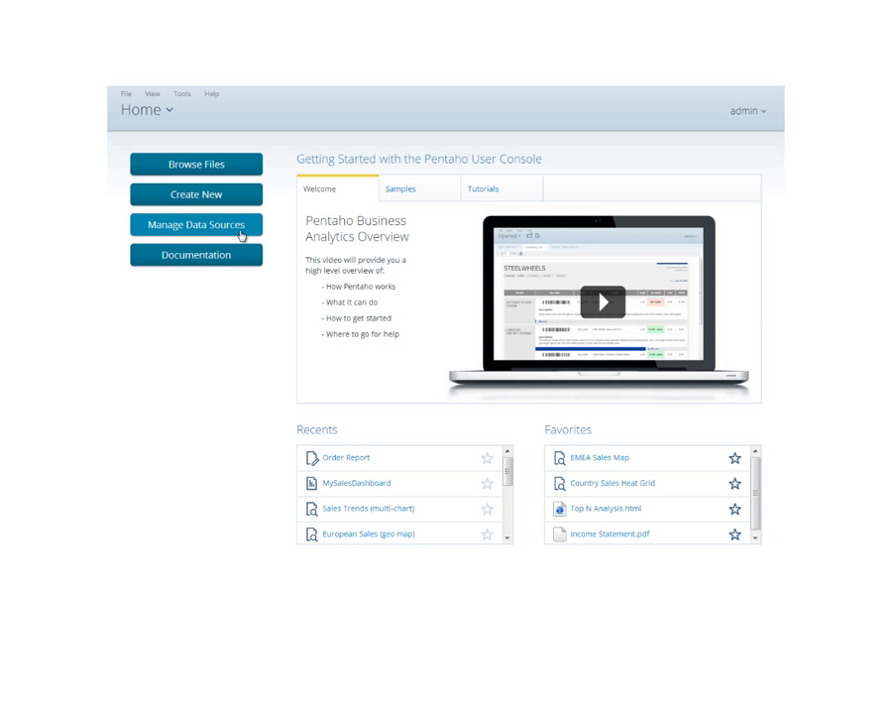
pyautogui.click(241, 235)
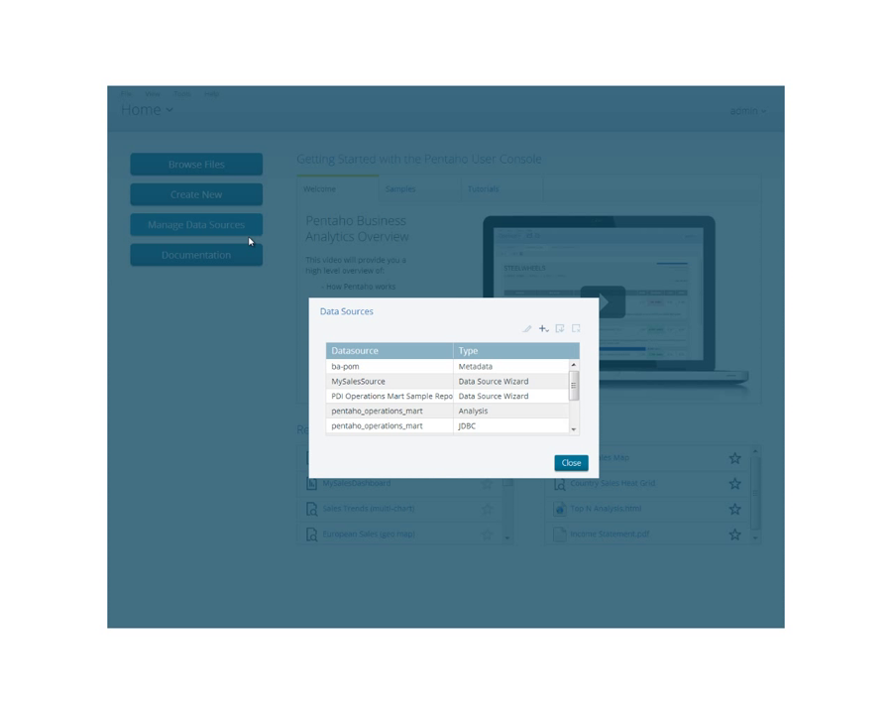
pyautogui.moveTo(575, 386); pyautogui.dragTo(575, 424)
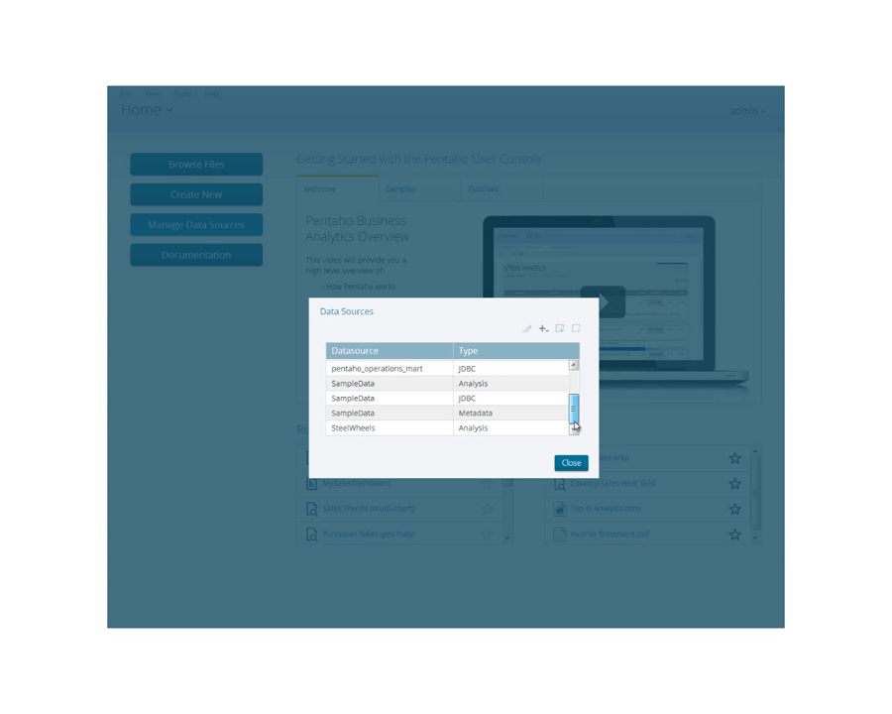
pyautogui.moveTo(575, 424); pyautogui.dragTo(569, 386)
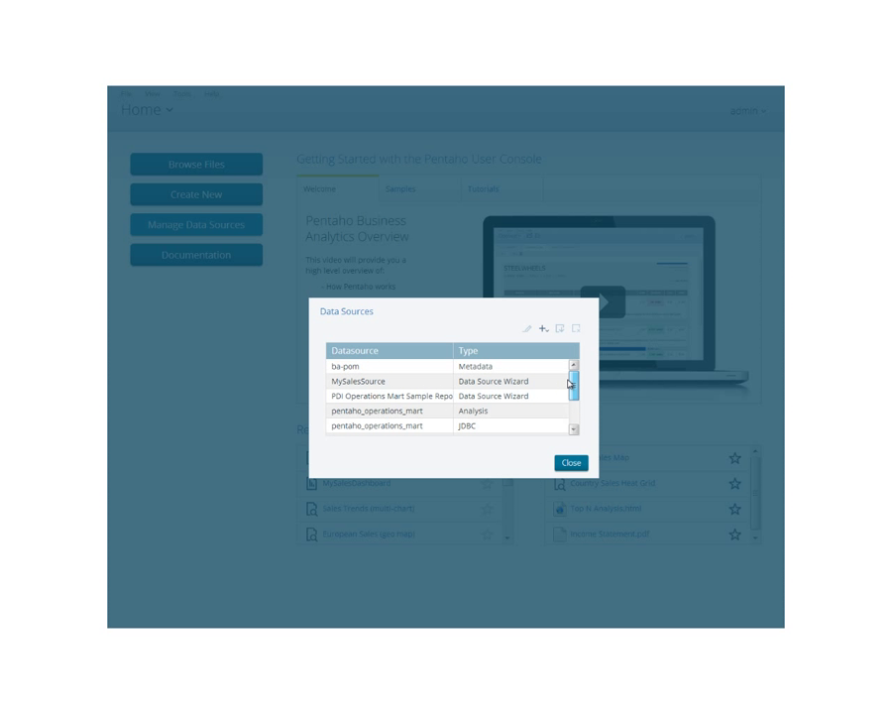
pyautogui.click(417, 382)
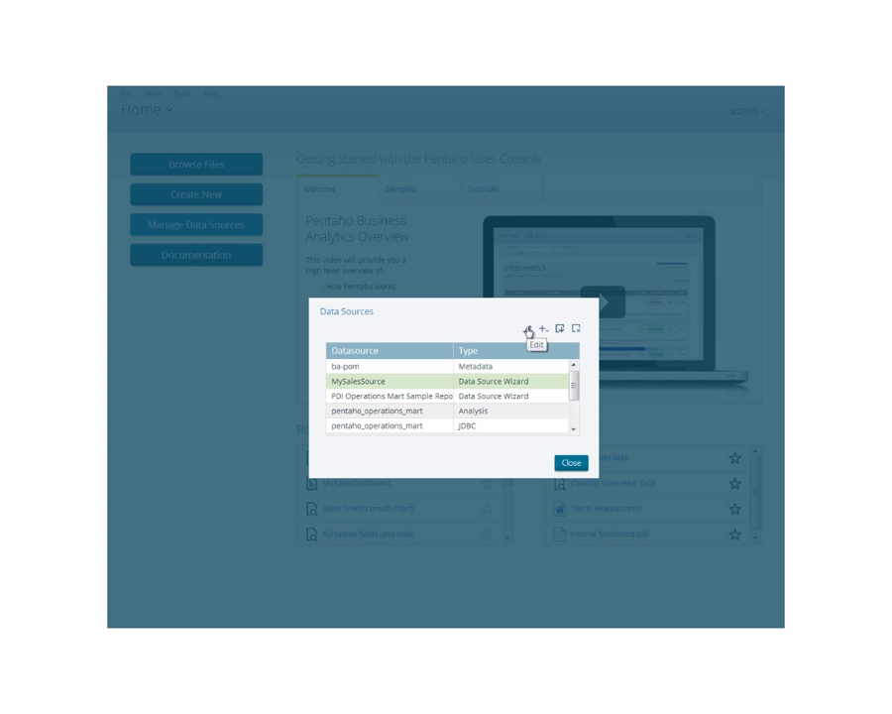
pyautogui.click(569, 463)
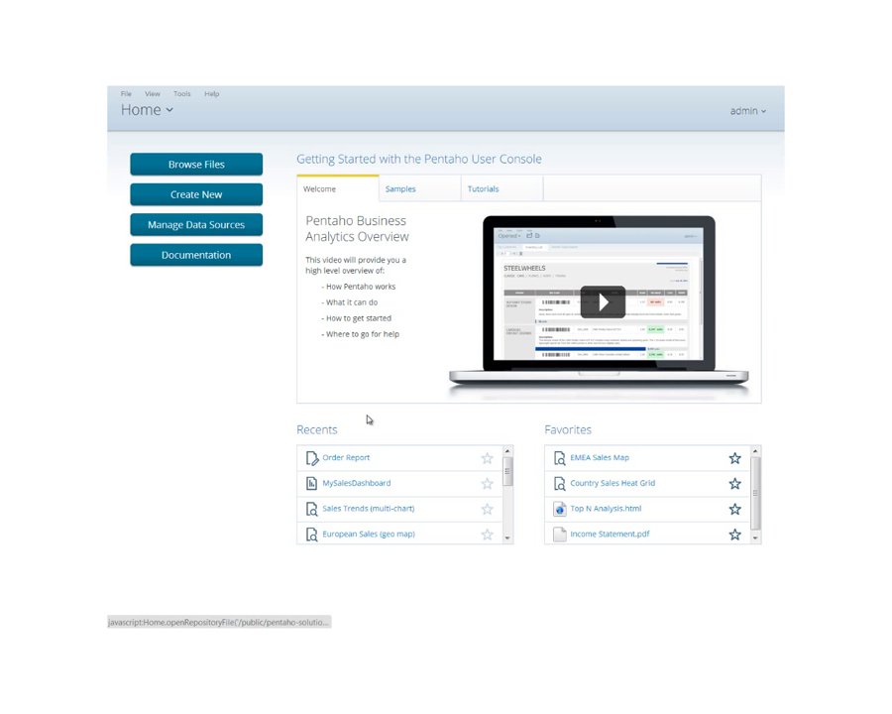